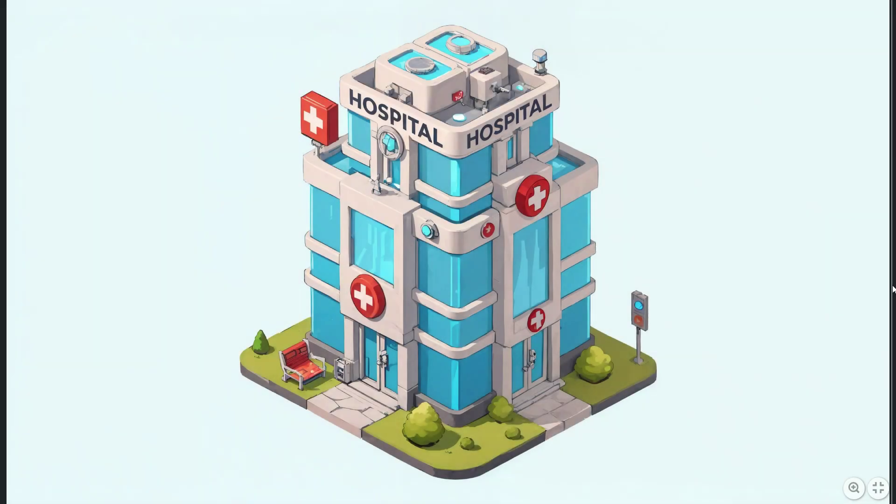
- Drag the before/after divider to reveal the full rendered isometric hospital
{"action": "left_click_drag", "start_coordinate": [895, 294], "coordinate": [201, 345]}
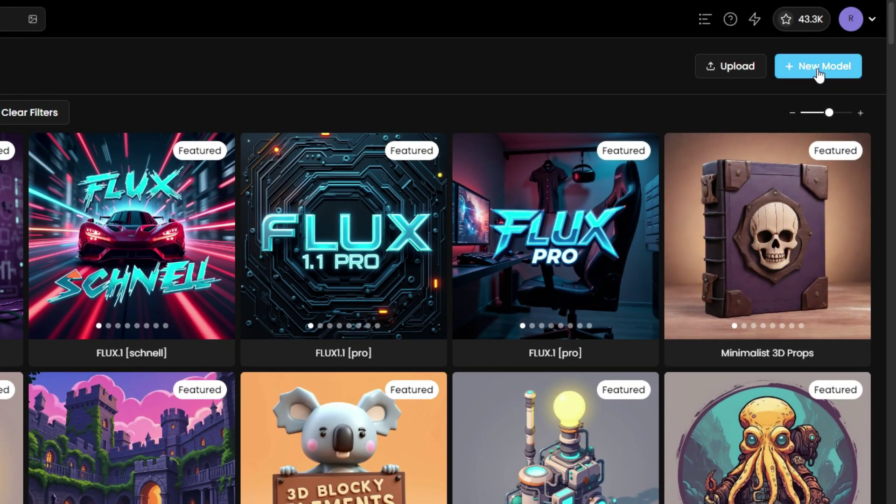
- Start composing a new Flux model and scroll the platform models toward Imaginative Isometrics
{"action": "left_click", "coordinate": [818, 70]}
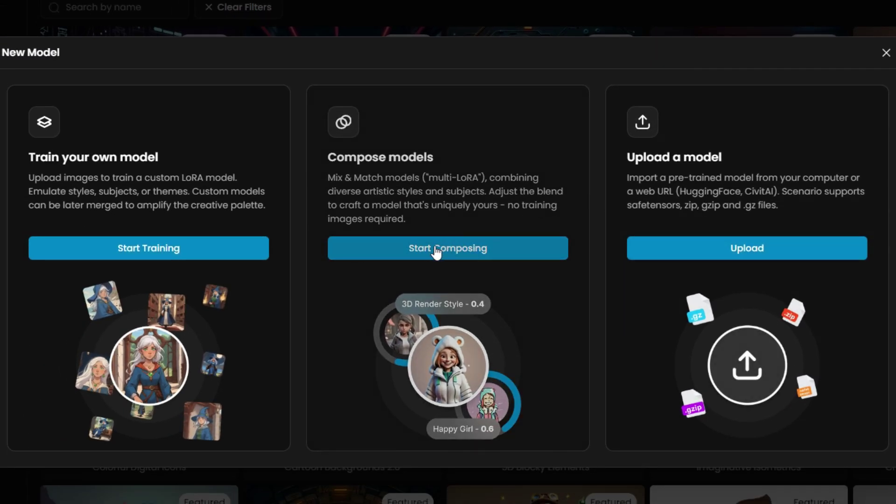
{"action": "left_click", "coordinate": [435, 248]}
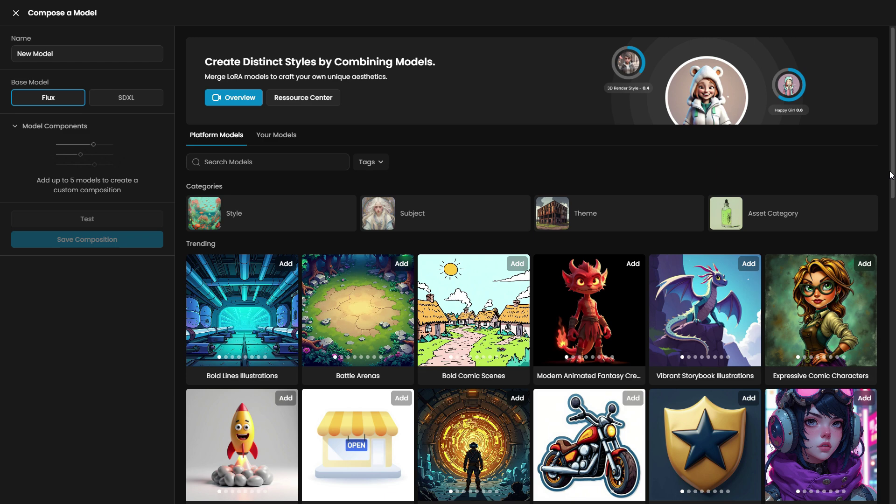
{"action": "scroll", "coordinate": [532, 264], "scroll_direction": "down", "scroll_amount": 5}
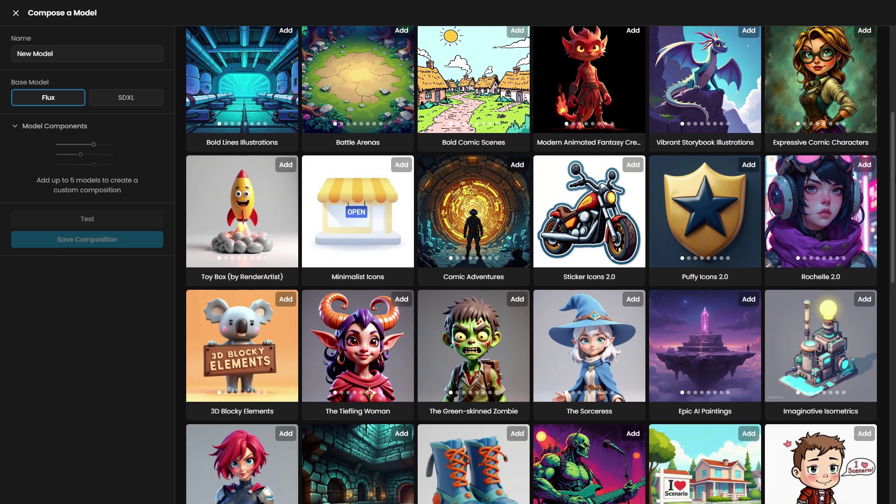
{"action": "scroll", "coordinate": [532, 265], "scroll_direction": "down", "scroll_amount": 3}
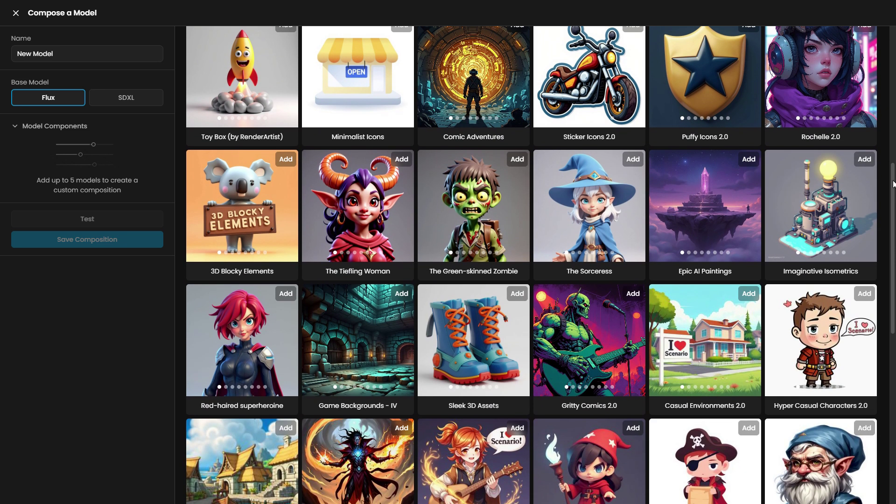
- Open Imaginative Isometrics and browse its samples, including the fortress, elven sanctuary and pink-roofed building
{"action": "left_click", "coordinate": [826, 224]}
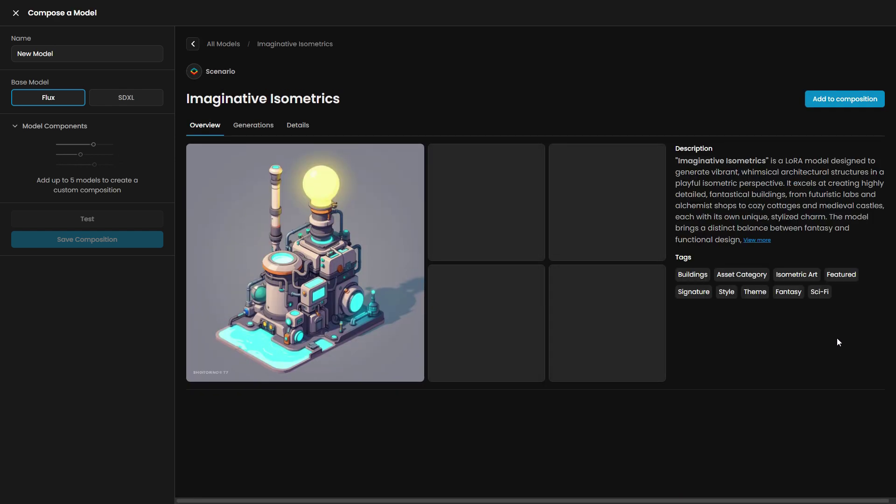
{"action": "left_click", "coordinate": [286, 277]}
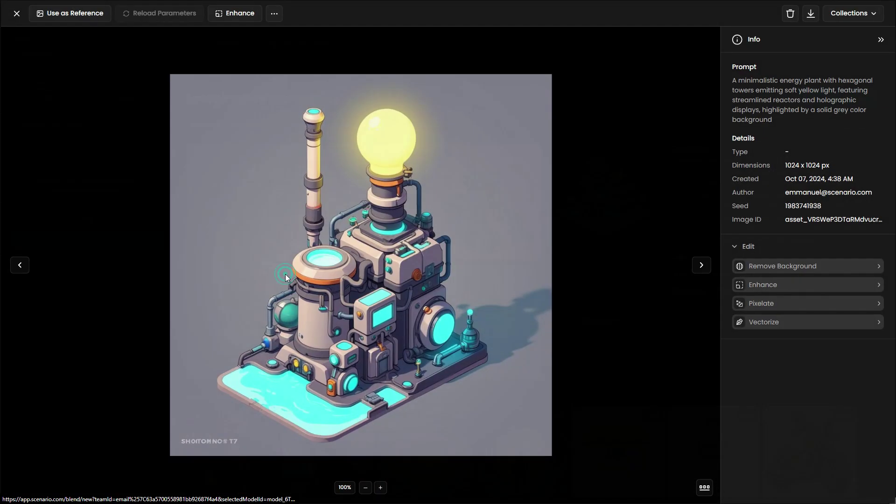
{"action": "left_click", "coordinate": [702, 265]}
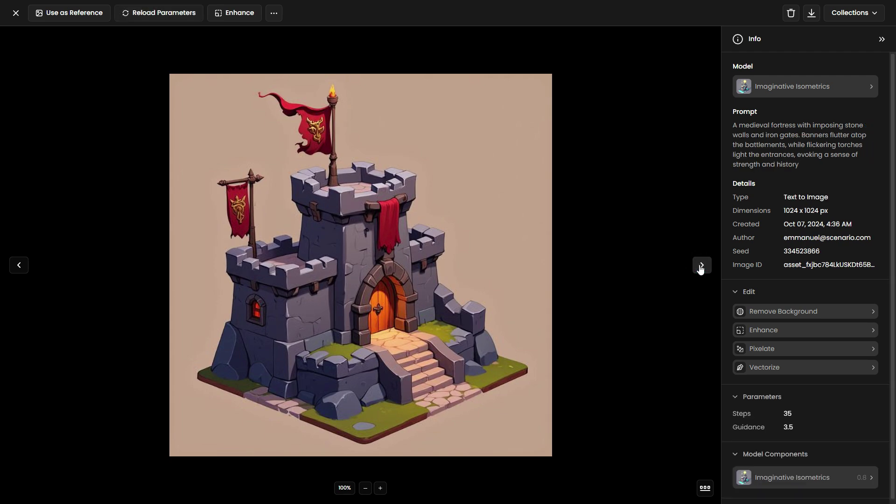
{"action": "left_click", "coordinate": [702, 265]}
{"action": "left_click", "coordinate": [702, 266]}
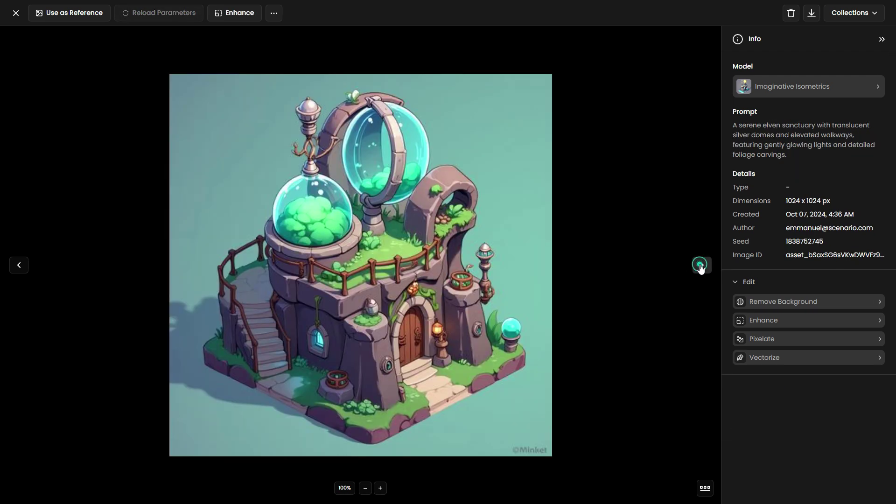
{"action": "left_click", "coordinate": [701, 265]}
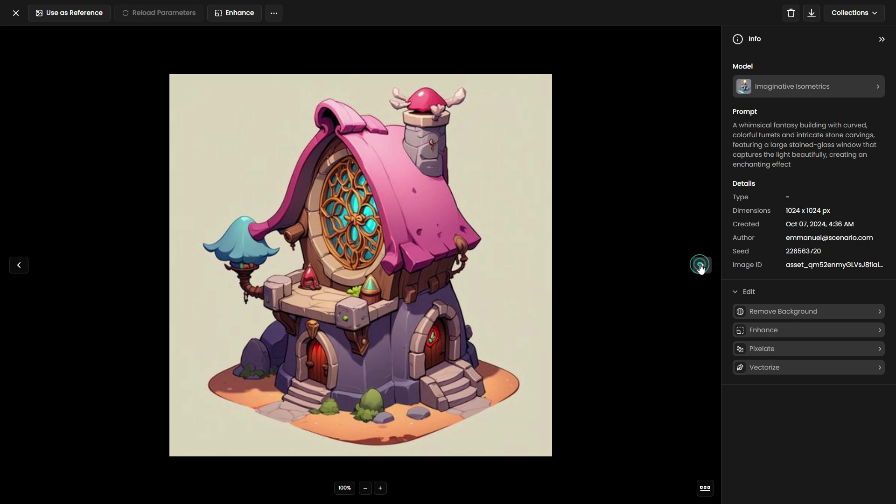
{"action": "left_click", "coordinate": [16, 13]}
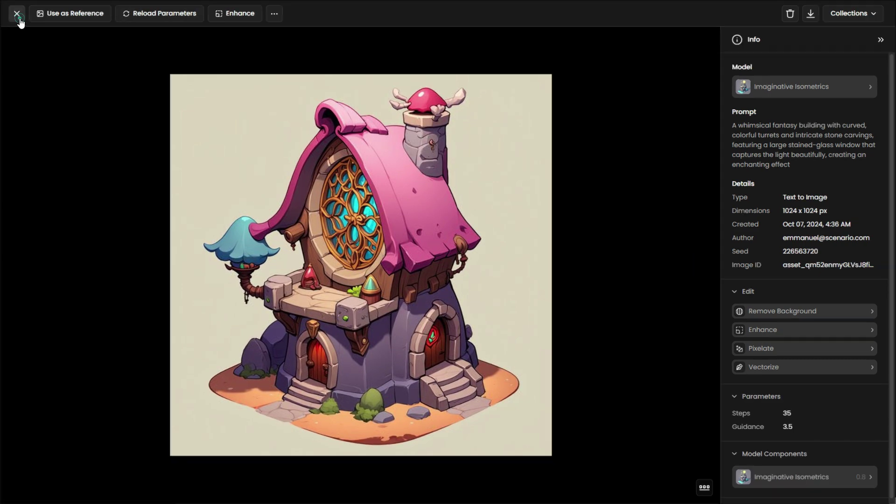
- Add Imaginative Isometrics to the composition at weight 0.75 and return to All Models
{"action": "left_click", "coordinate": [828, 101]}
{"action": "left_click", "coordinate": [224, 44]}
{"action": "scroll", "coordinate": [894, 278], "scroll_direction": "down", "scroll_amount": 5}
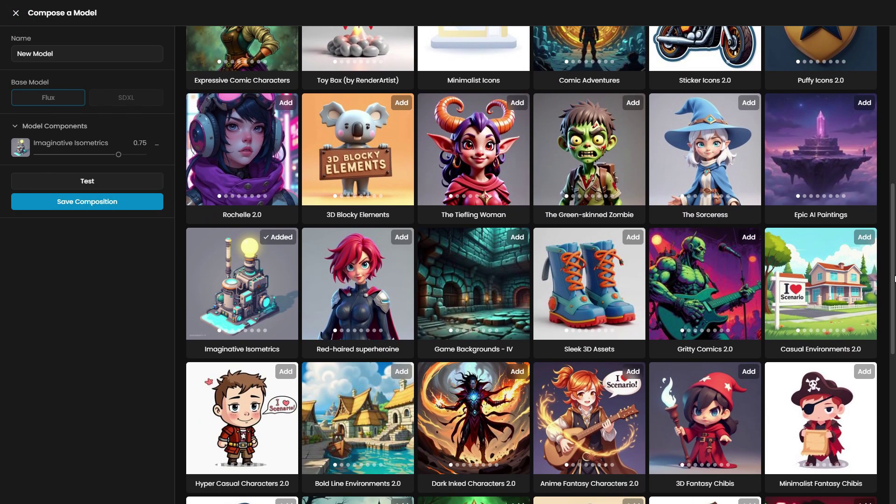
- Open Sleek 3D Assets and view its samples: boots, backpack, biplane, hamburger, bookshelf, red chest
{"action": "left_click", "coordinate": [578, 274]}
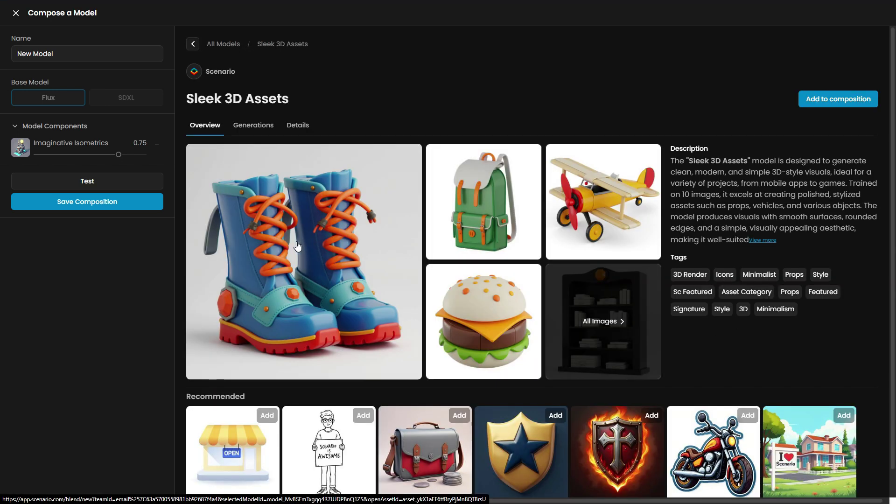
{"action": "left_click", "coordinate": [297, 245]}
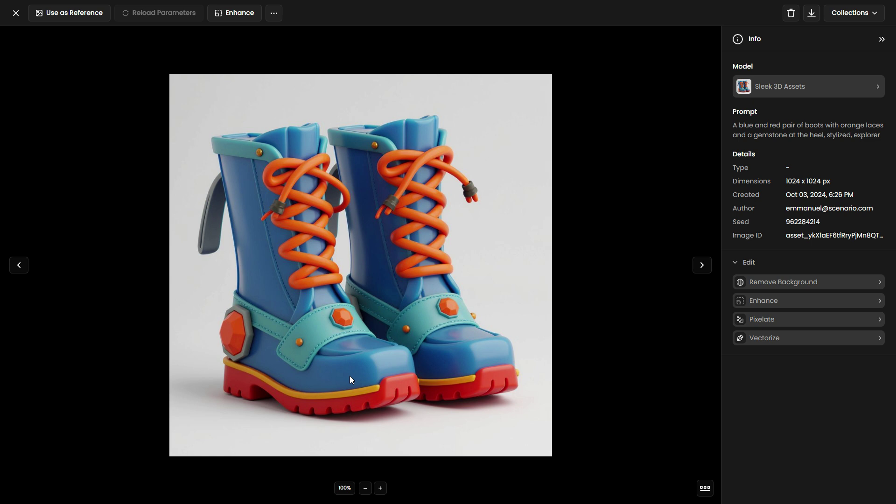
{"action": "left_click", "coordinate": [701, 266]}
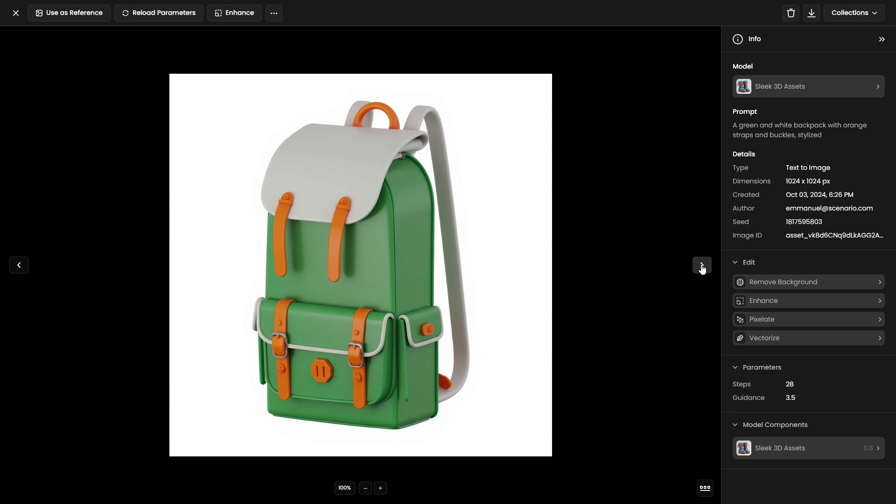
{"action": "left_click", "coordinate": [702, 266]}
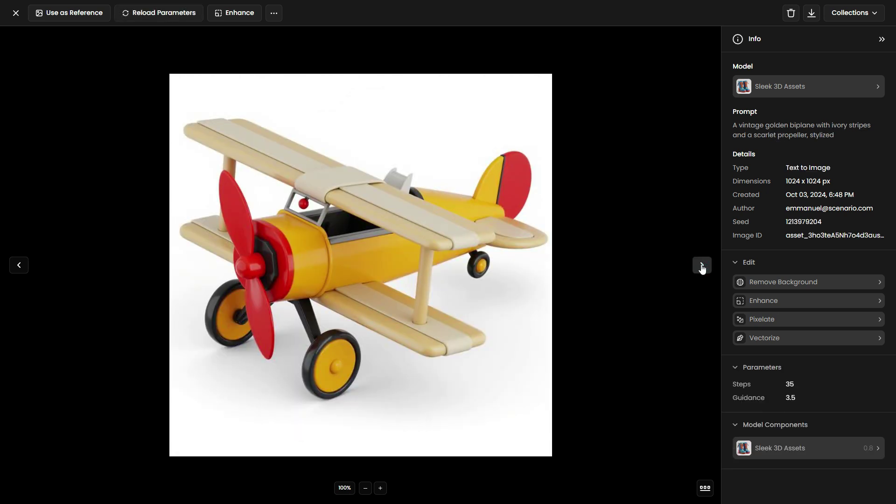
{"action": "left_click", "coordinate": [702, 266]}
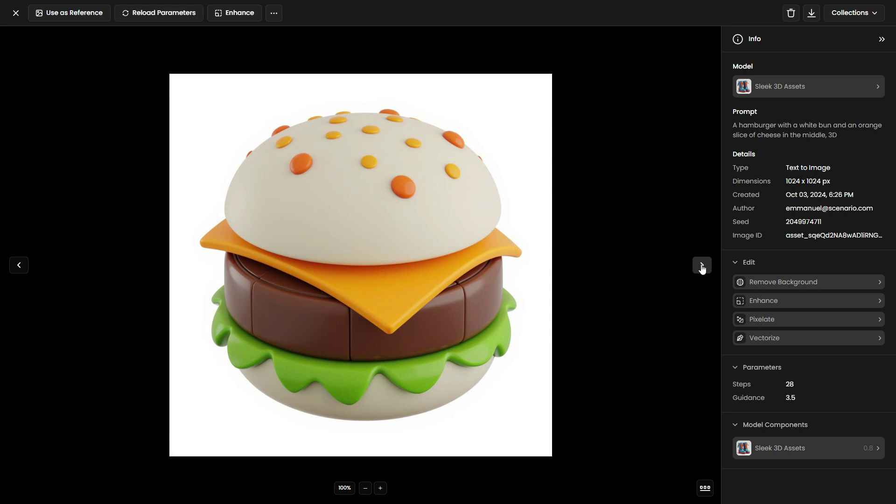
{"action": "left_click", "coordinate": [702, 266]}
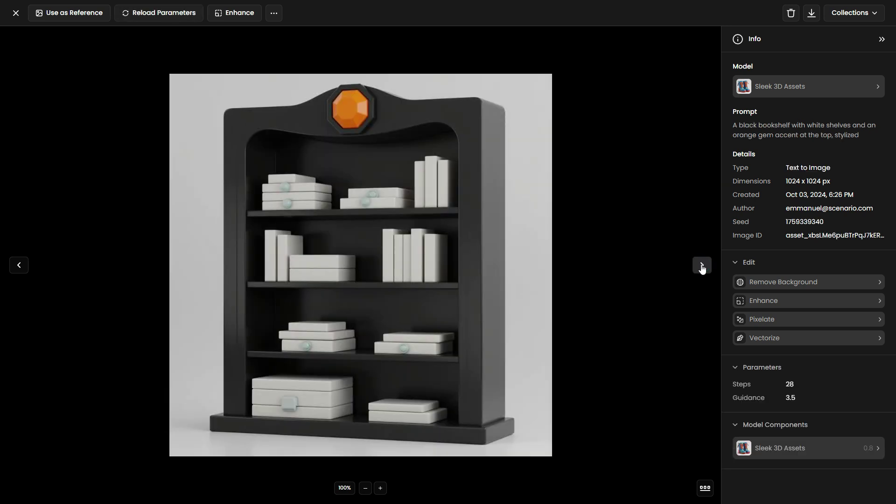
{"action": "left_click", "coordinate": [700, 268]}
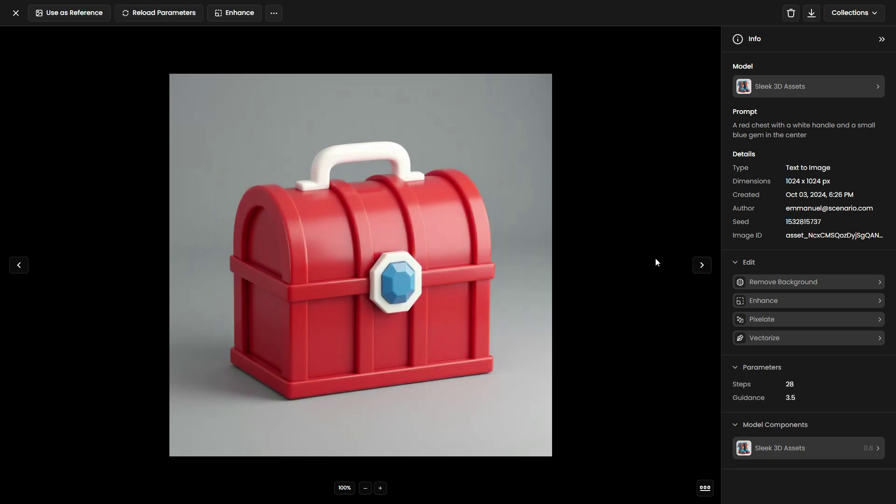
{"action": "left_click", "coordinate": [16, 13]}
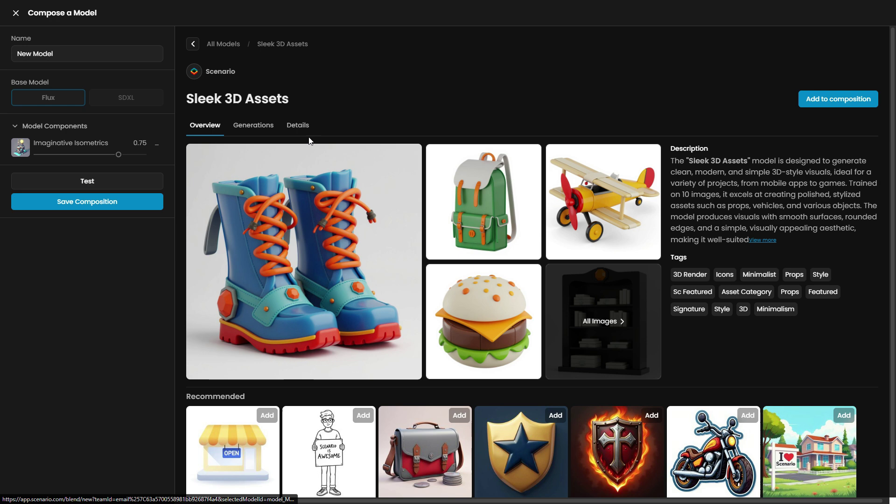
- Add Sleek 3D Assets, name the composition 'Imaginative Isometrics x Sleek 3D Assets' and save it
{"action": "left_click", "coordinate": [834, 101]}
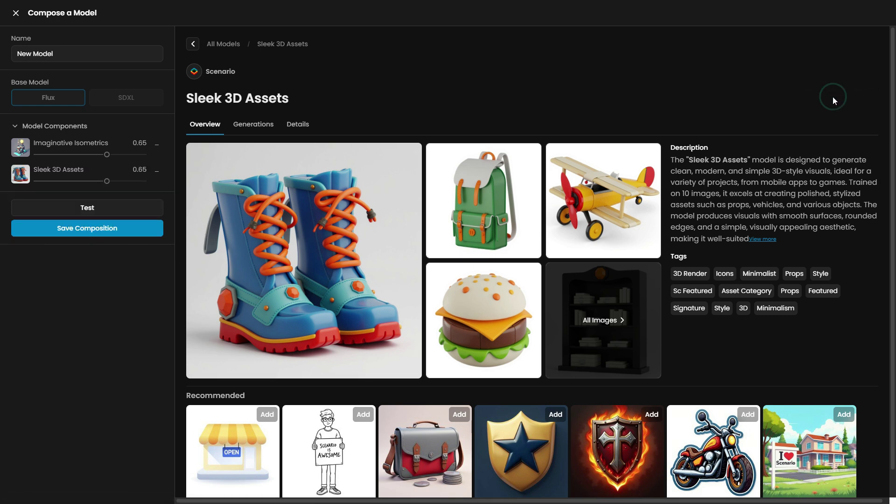
{"action": "triple_click", "coordinate": [56, 54]}
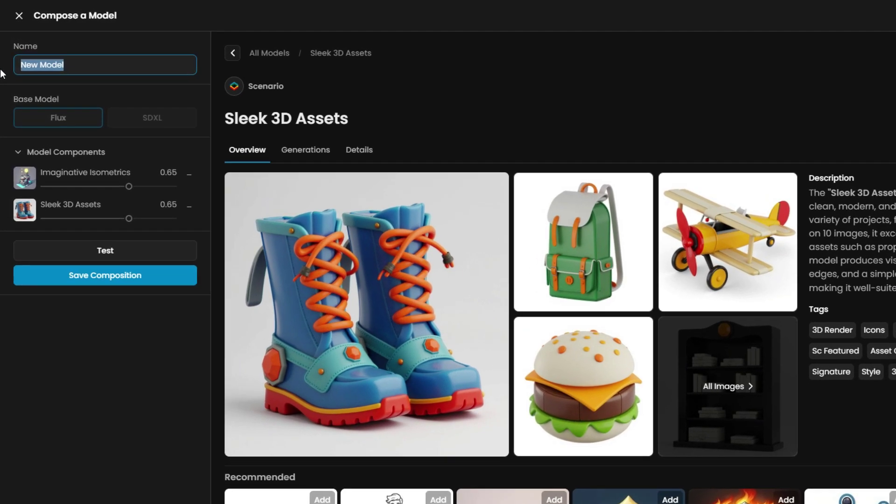
{"action": "key", "text": "BackSpace"}
{"action": "type", "text": "Imaginative Isomet"}
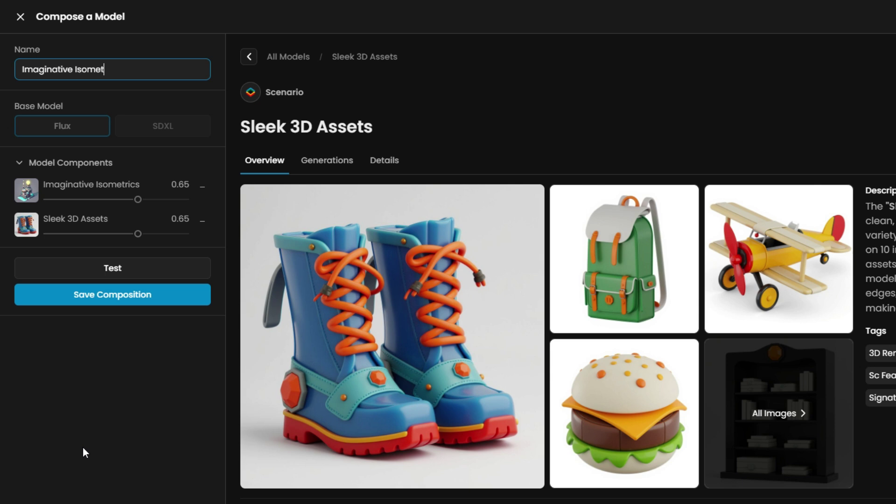
{"action": "type", "text": "rics x Sleek 3D Asset"}
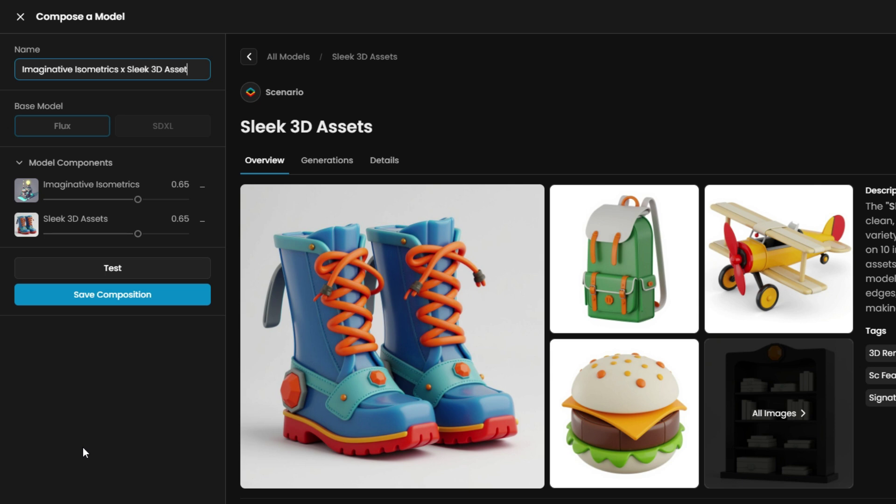
{"action": "type", "text": "s"}
{"action": "left_click", "coordinate": [114, 302]}
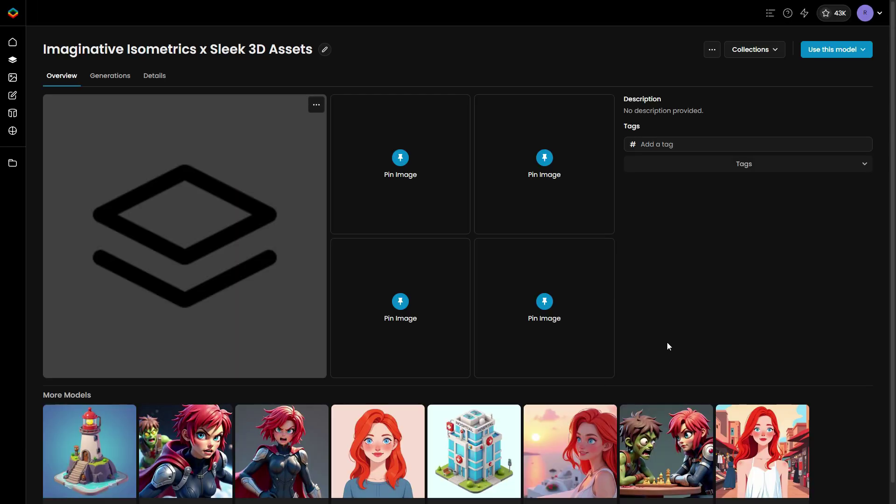
- Generate with the new model, unlock both components at 0.65, and enter prompt 'a isometric wooden house'
{"action": "left_click", "coordinate": [841, 50]}
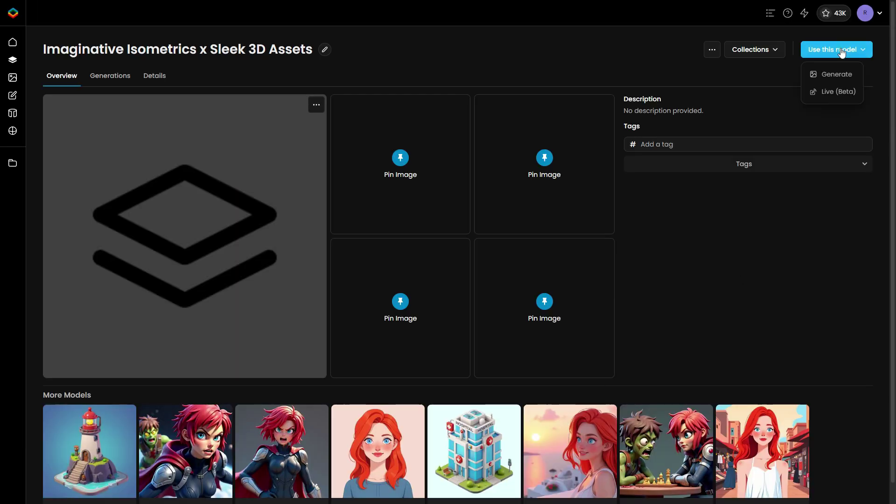
{"action": "left_click", "coordinate": [835, 76]}
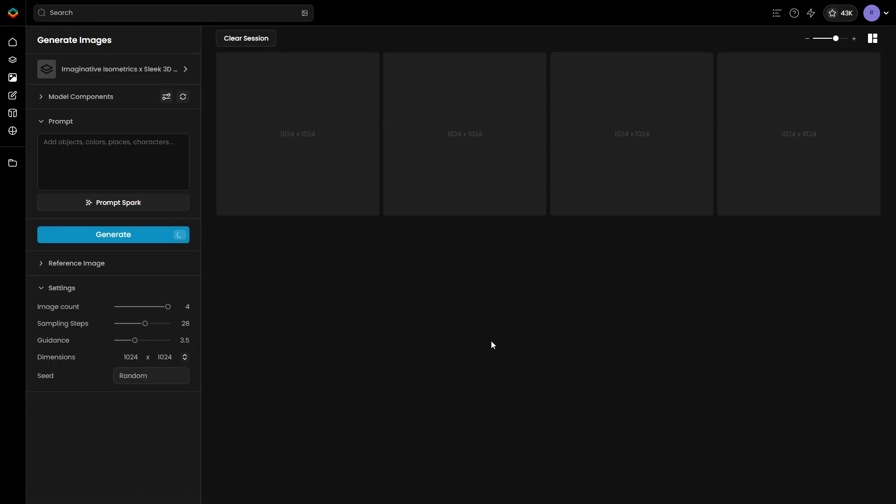
{"action": "left_click", "coordinate": [113, 96]}
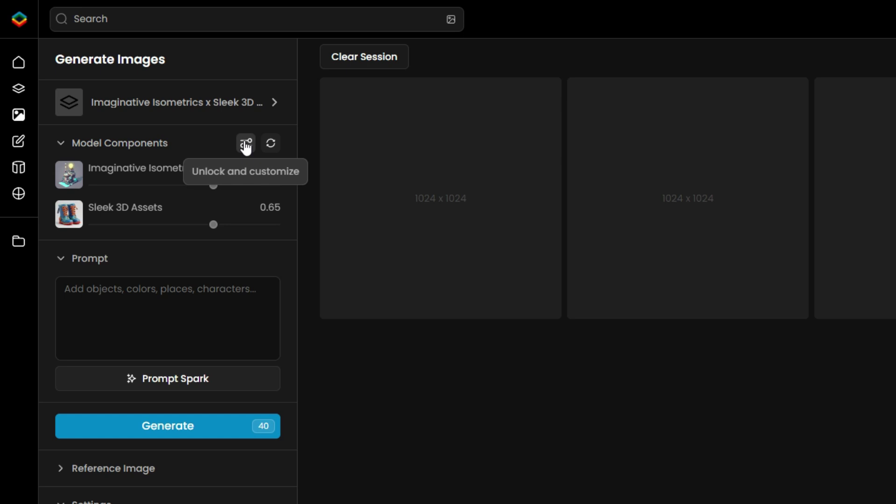
{"action": "left_click", "coordinate": [246, 144]}
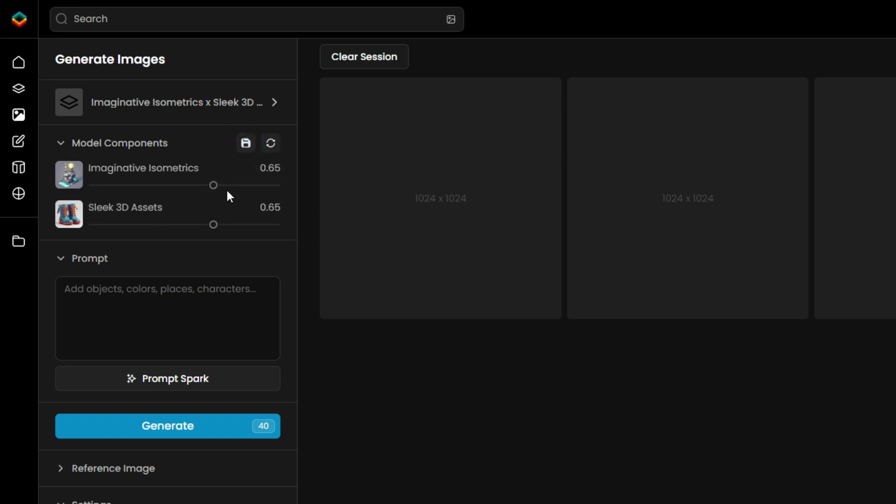
{"action": "left_click", "coordinate": [219, 304]}
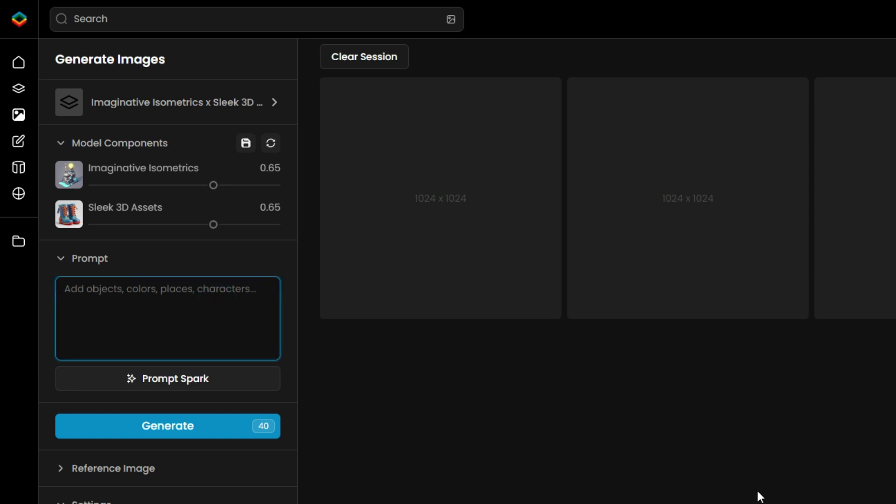
{"action": "type", "text": "a isometric wooden house"}
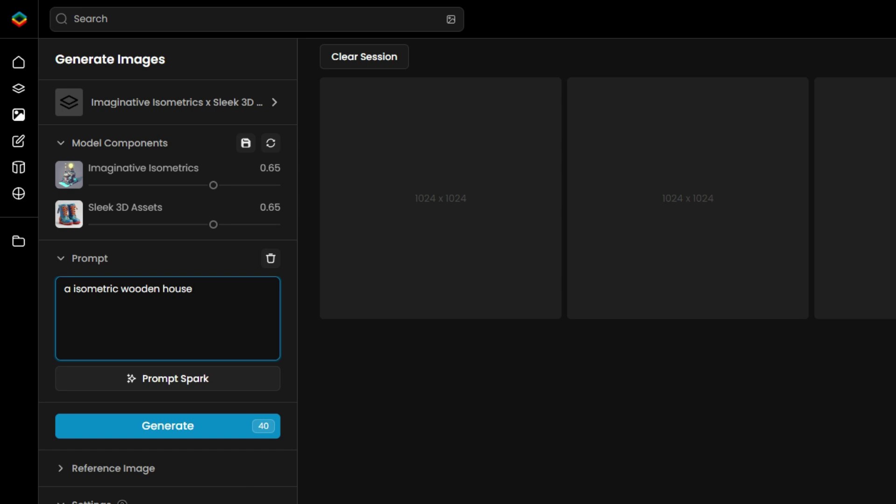
- Generate isometric images of a wooden house, a factory, a residential building and a coffee shop
{"action": "key", "text": "ctrl+Return"}
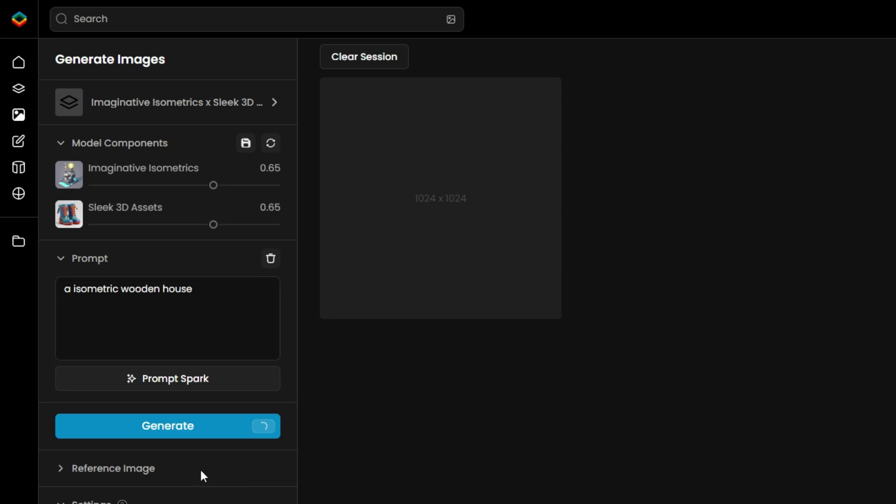
{"action": "left_click", "coordinate": [205, 423]}
{"action": "left_click_drag", "start_coordinate": [212, 287], "coordinate": [169, 288]}
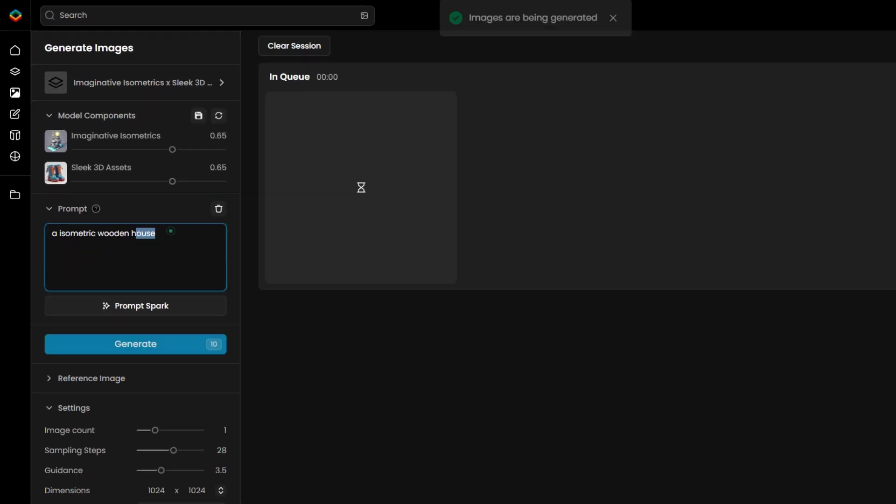
{"action": "type", "text": "flo"}
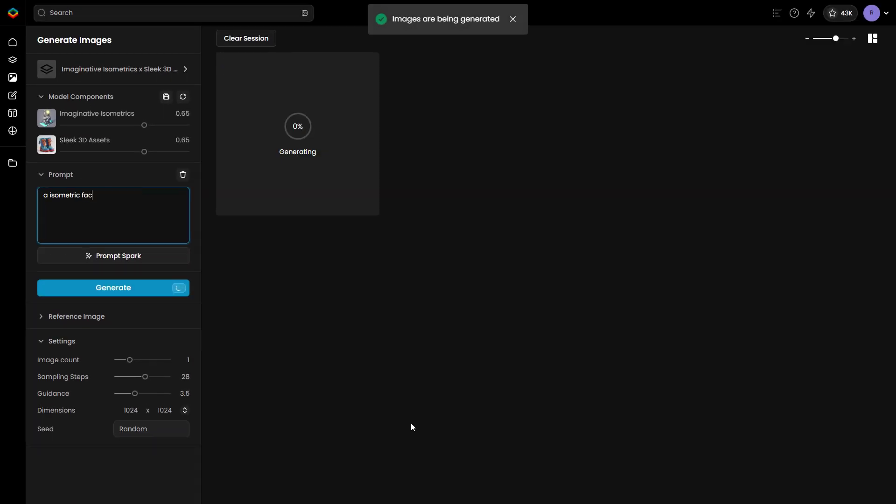
{"action": "key", "text": "ctrl+Return"}
{"action": "key", "text": "ctrl+shift+Left"}
{"action": "type", "text": "residential building"}
{"action": "key", "text": "ctrl+Return"}
{"action": "key", "text": "ctrl+BackSpace"}
{"action": "key", "text": "ctrl+BackSpace"}
{"action": "type", "text": "coffee shop"}
{"action": "key", "text": "ctrl+Return"}
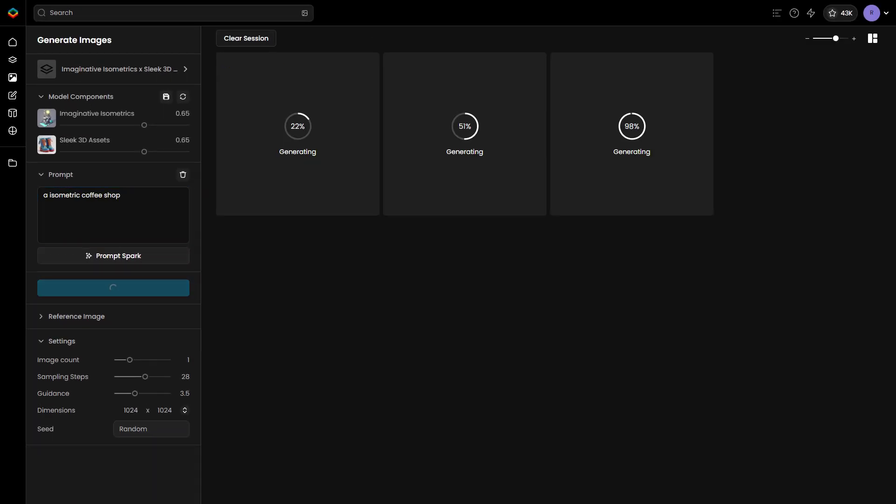
- Review the four generated buildings one by one in the image viewer, then close it
{"action": "left_click", "coordinate": [868, 201]}
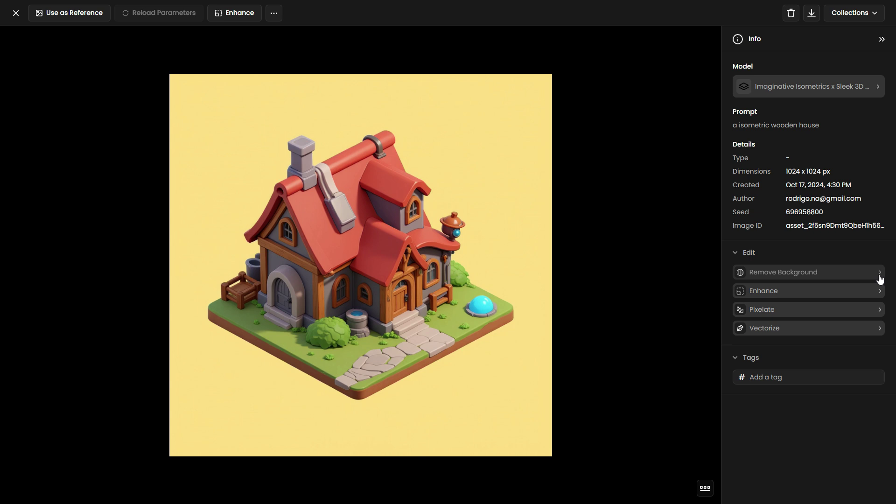
{"action": "key", "text": "Right"}
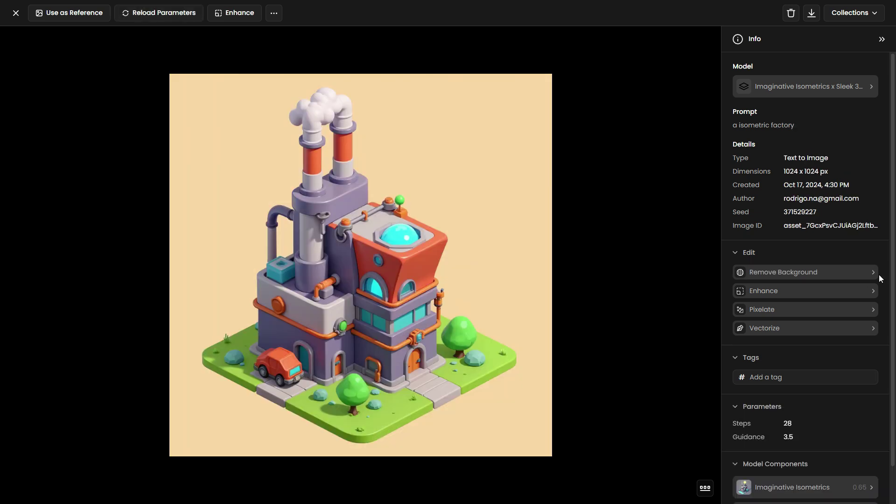
{"action": "key", "text": "Right"}
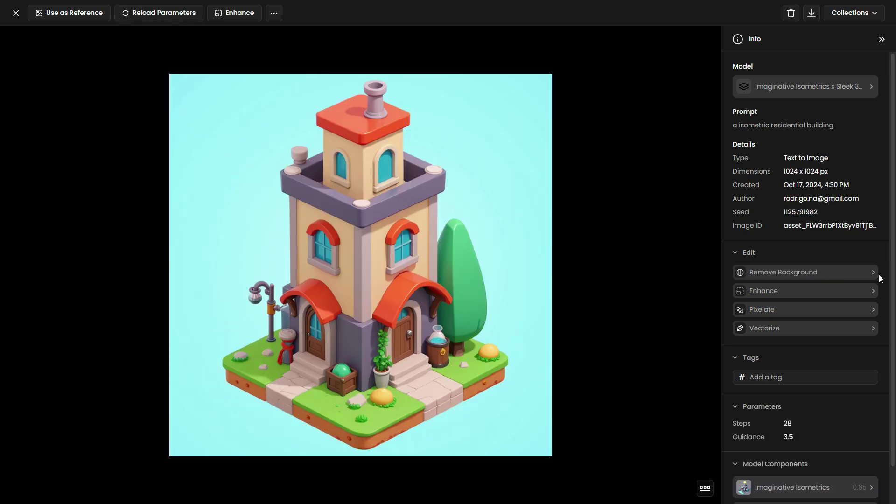
{"action": "key", "text": "Right"}
{"action": "key", "text": "Escape"}
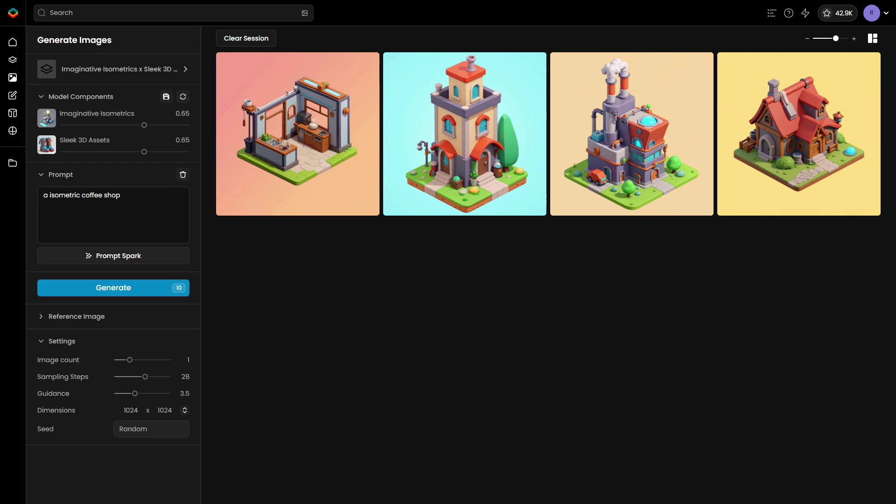
- Paste a cylindrical energy building prompt, set Isometrics to 0.90 and Sleek to 0.45, and generate
{"action": "left_click_drag", "start_coordinate": [123, 196], "coordinate": [82, 195]}
{"action": "type", "text": "cylindrical building with pulsating energy conduits and glowing fusion cores. The reactor has rotating rings around it, generating power for the base. Neon blue and purple lights pulse from within the structure."}
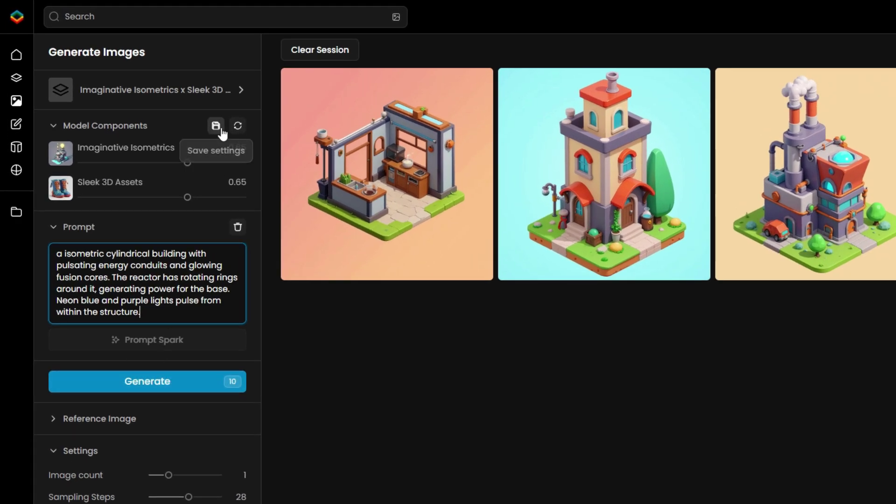
{"action": "left_click_drag", "start_coordinate": [188, 163], "coordinate": [229, 163]}
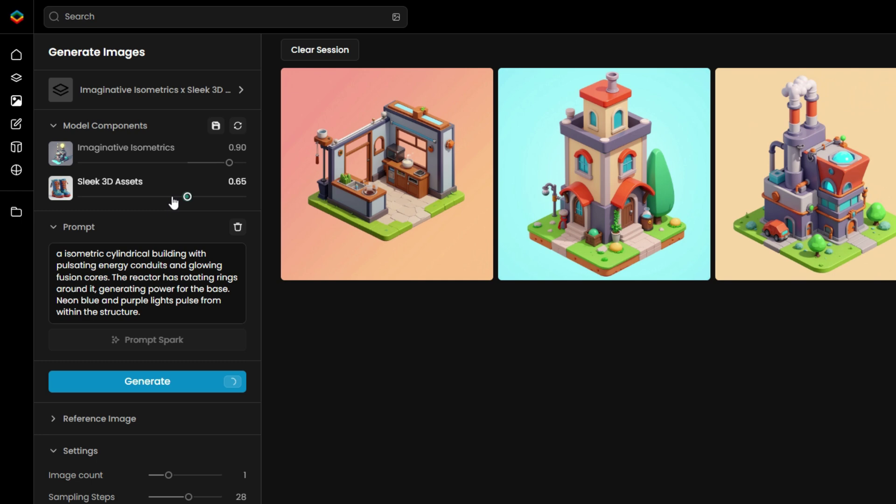
{"action": "left_click_drag", "start_coordinate": [172, 197], "coordinate": [154, 197]}
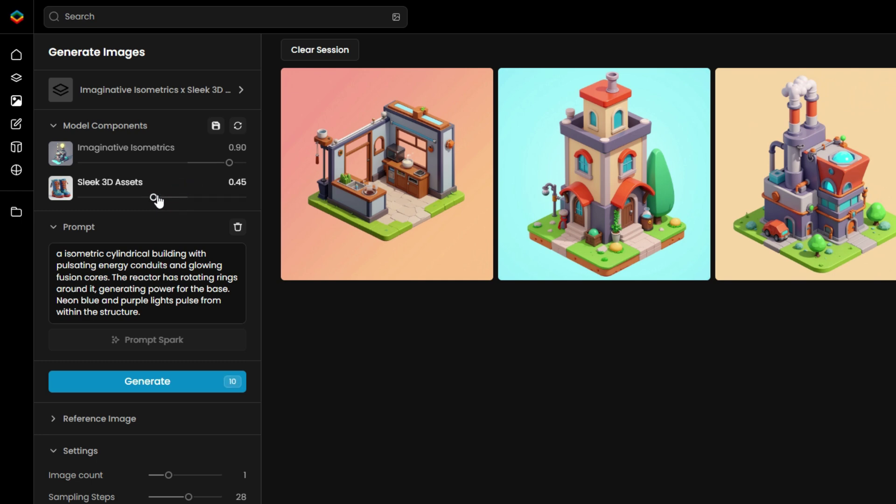
{"action": "left_click", "coordinate": [154, 387]}
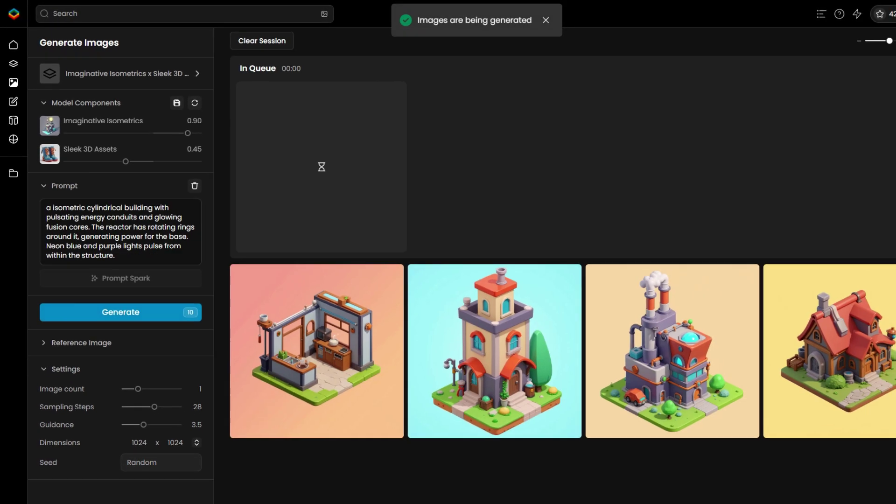
- Generate three more pasted building prompts, including the armored facility and industrial structure
{"action": "key", "text": "ctrl+a"}
{"action": "key", "text": "ctrl+v"}
{"action": "key", "text": "ctrl+Return"}
{"action": "key", "text": "ctrl+a"}
{"action": "key", "text": "ctrl+v"}
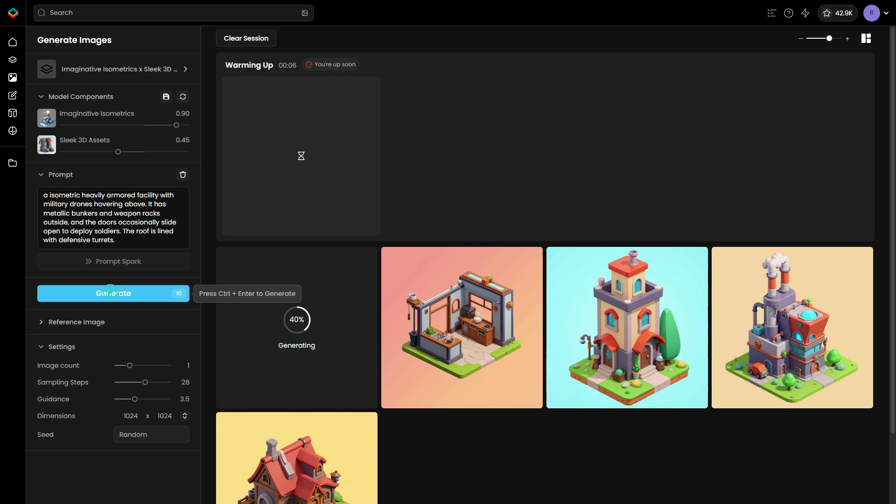
{"action": "left_click", "coordinate": [154, 293]}
{"action": "key", "text": "ctrl+a"}
{"action": "type", "text": "a isometric massive industrial structure with moving conveyor belts and robotic arms assembling vehicles and mechs. The building has multiple docking bays, where freshly built units roll out, with exhaust steam rising from the pipes."}
{"action": "key", "text": "ctrl+Return"}
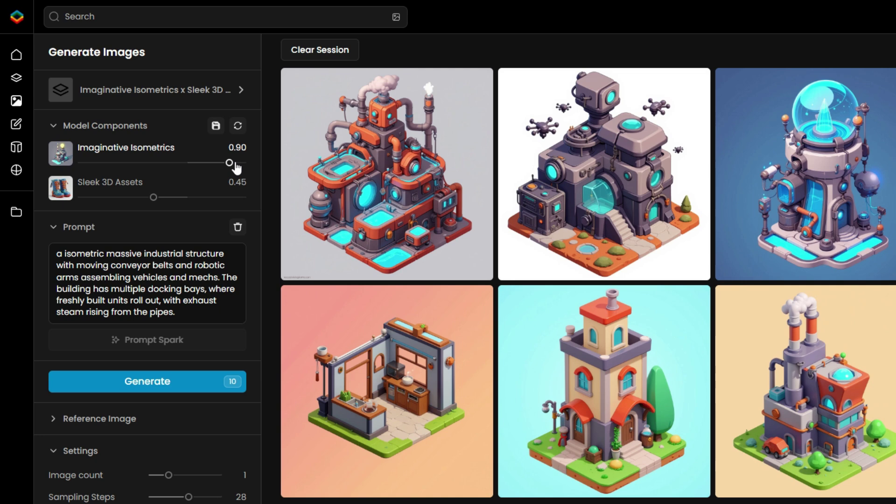
- Set Imaginative Isometrics influence to 0.45 and Sleek 3D Assets to 0.90
{"action": "left_click_drag", "start_coordinate": [231, 165], "coordinate": [154, 164]}
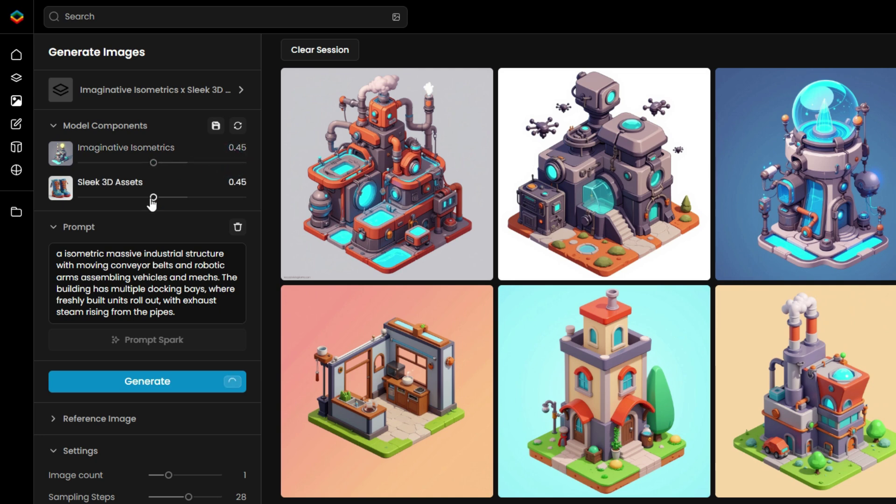
{"action": "left_click_drag", "start_coordinate": [153, 197], "coordinate": [228, 203]}
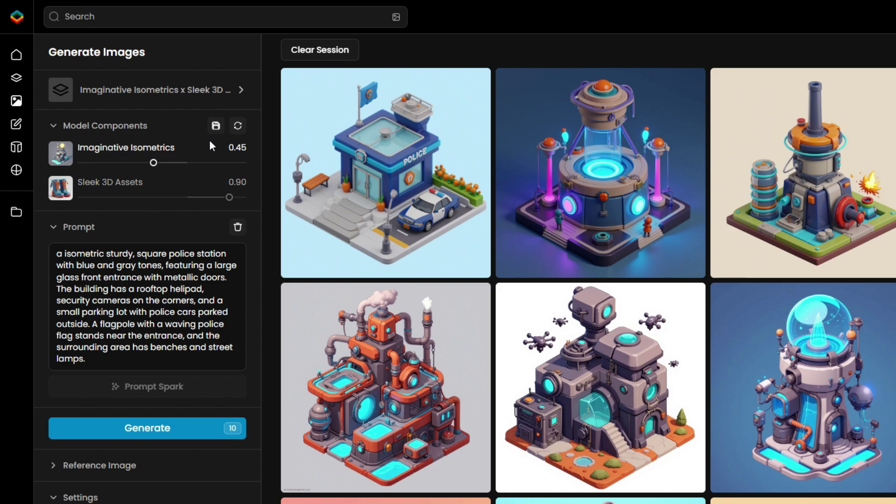
- Save the 0.45/0.90 weights, make the wooden house the thumbnail, and pin the purple reactor tower
{"action": "left_click", "coordinate": [217, 127]}
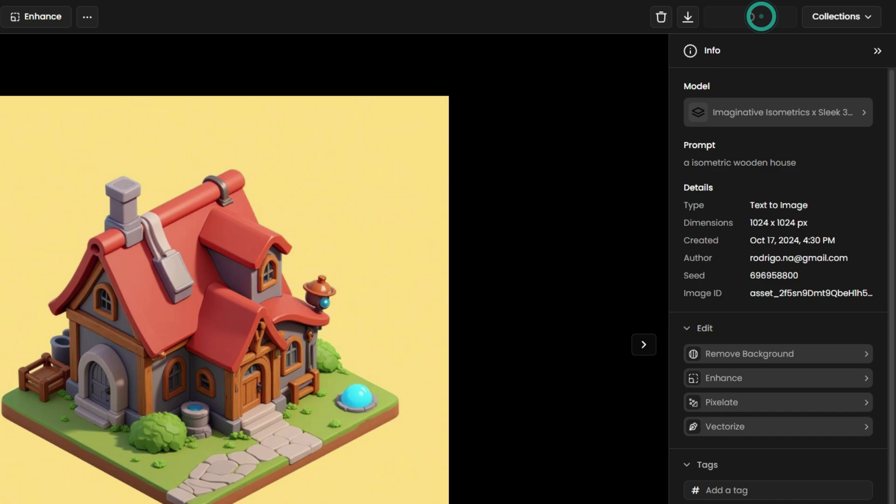
{"action": "key", "text": "Escape"}
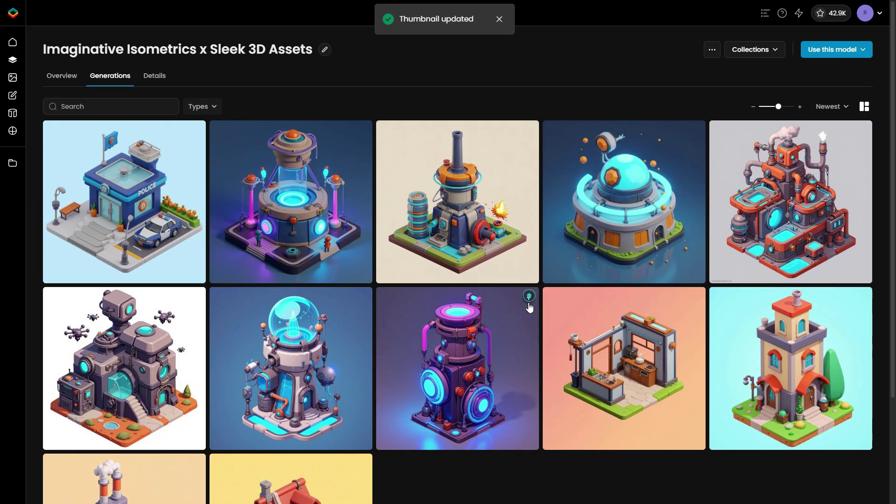
{"action": "left_click", "coordinate": [529, 297]}
{"action": "scroll", "coordinate": [645, 328], "scroll_direction": "down", "scroll_amount": 5}
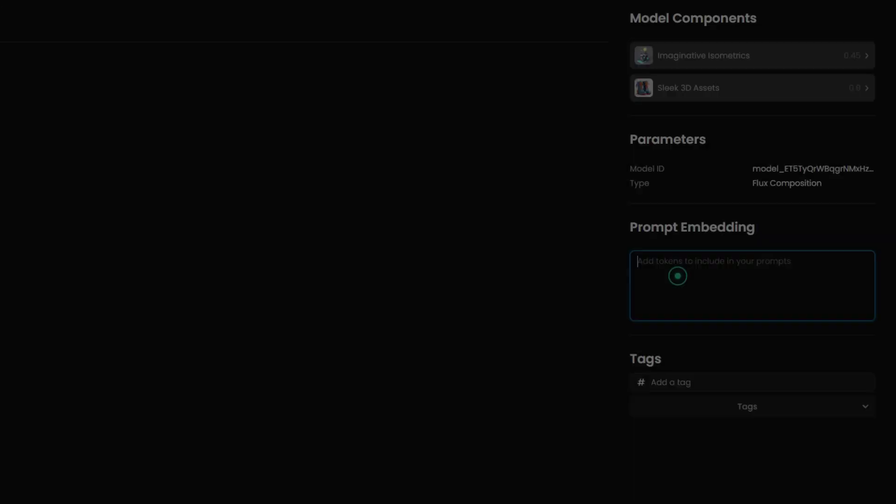
- Enter 'isometric' as the prompt embedding and add Style and Asset Category tags
{"action": "type", "text": "isometric"}
{"action": "left_click", "coordinate": [615, 428]}
{"action": "left_click", "coordinate": [706, 406]}
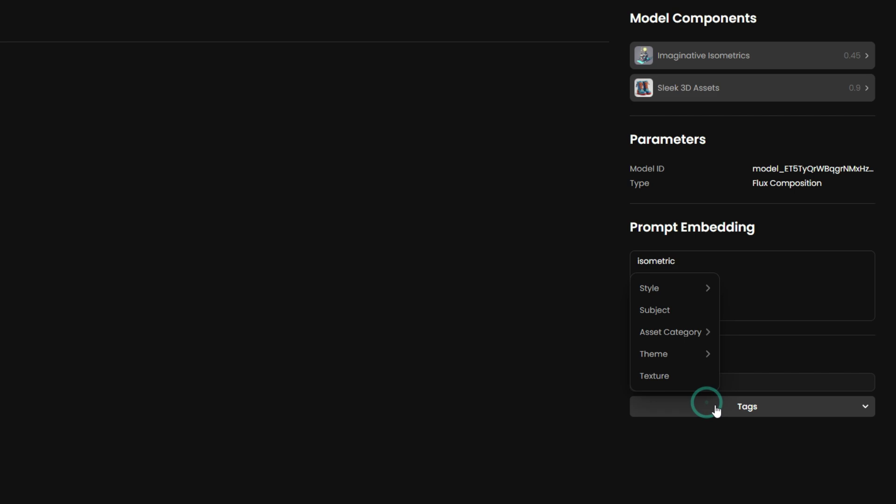
{"action": "left_click", "coordinate": [686, 286]}
{"action": "left_click", "coordinate": [738, 334]}
{"action": "left_click", "coordinate": [680, 364]}
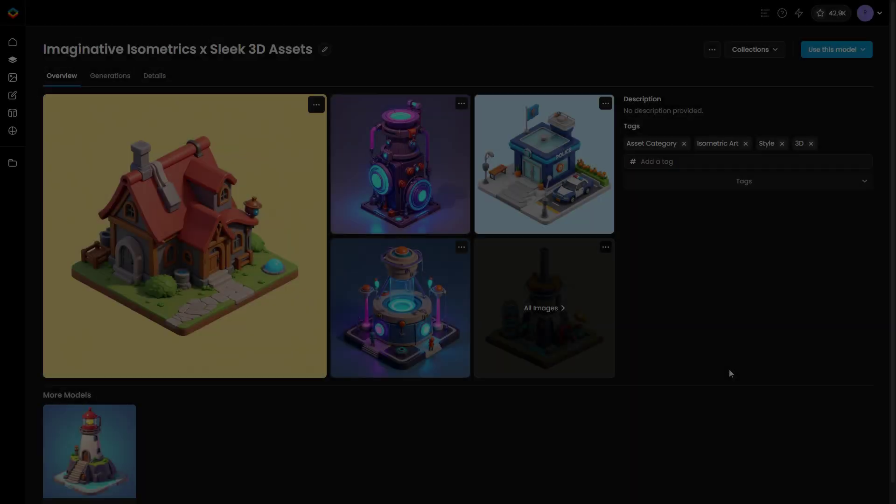